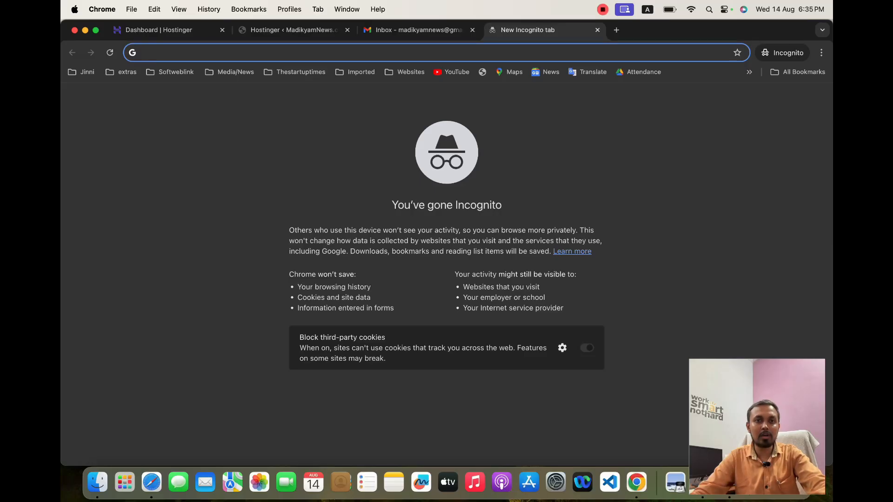
{"action": "left_click", "coordinate": [293, 31]}
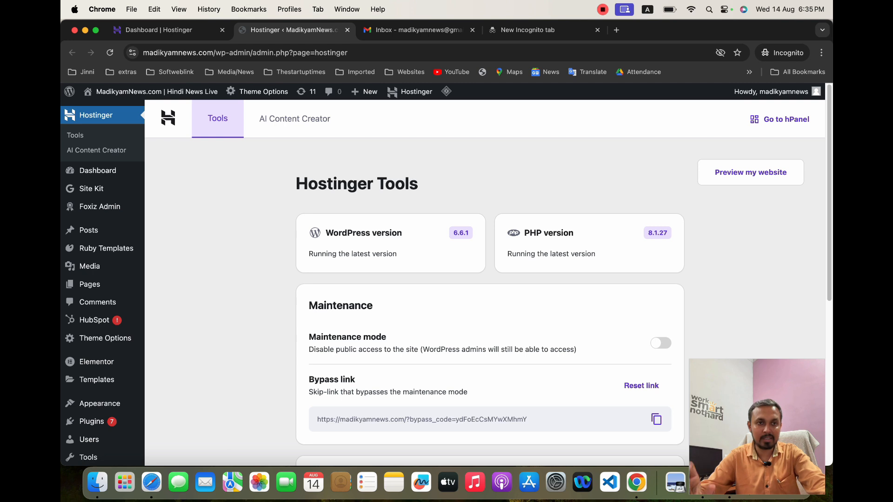
{"action": "scroll", "coordinate": [483, 279], "scroll_direction": "down", "scroll_amount": 10}
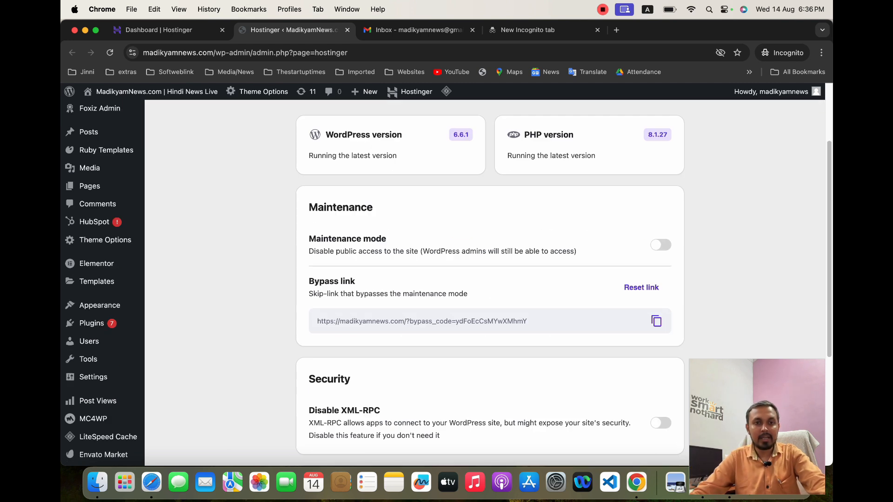
{"action": "scroll", "coordinate": [483, 278], "scroll_direction": "up", "scroll_amount": 10}
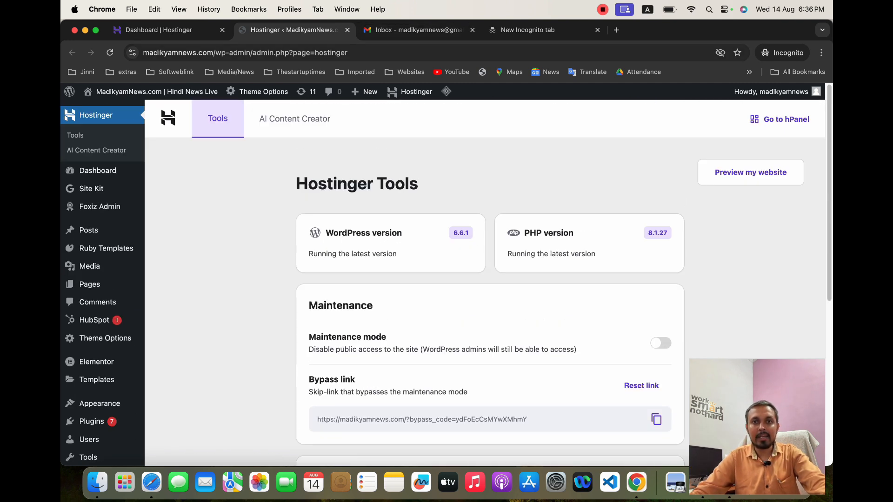
{"action": "left_click", "coordinate": [413, 30]}
{"action": "left_click", "coordinate": [528, 29]}
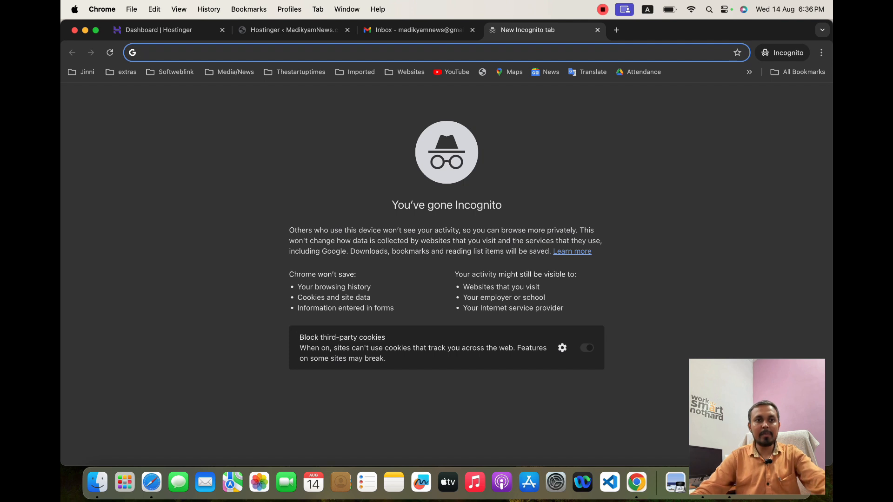
Search Google for search console
{"action": "type", "text": "searc"}
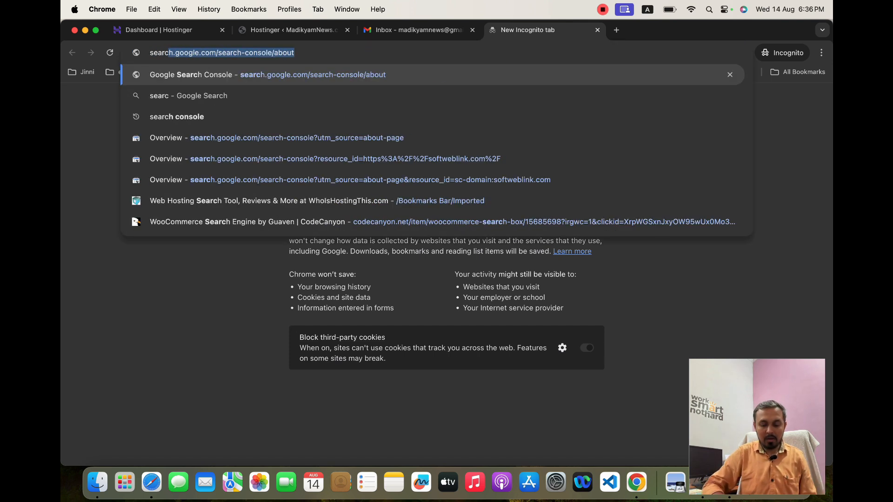
{"action": "type", "text": "h console"}
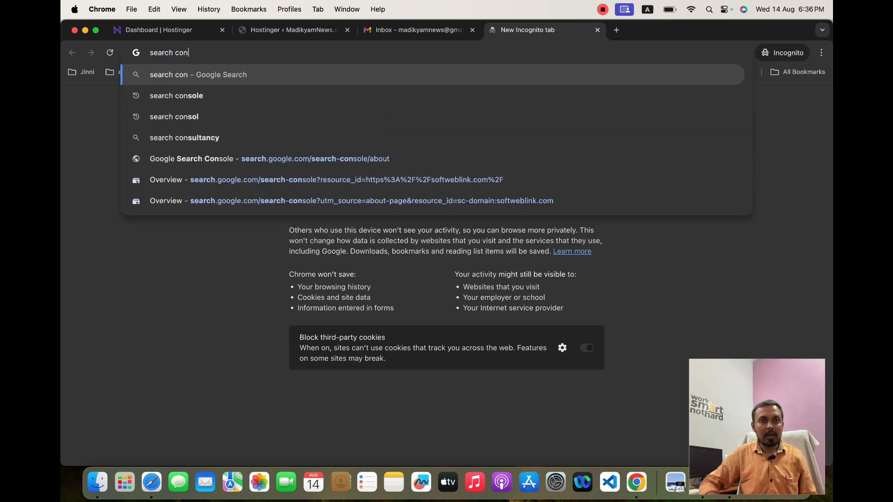
{"action": "key", "text": "Return"}
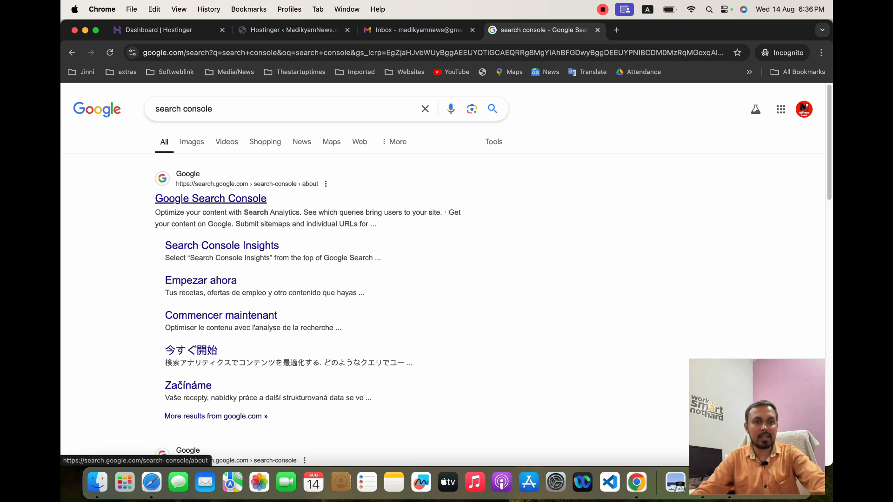
Open the Google Search Console result and start setting up a new property
{"action": "left_click", "coordinate": [210, 199]}
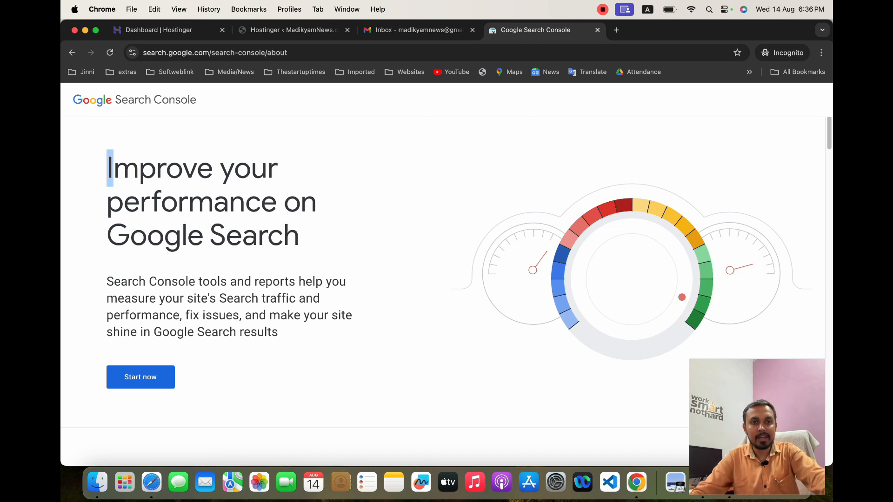
{"action": "left_click_drag", "start_coordinate": [108, 168], "coordinate": [278, 168]}
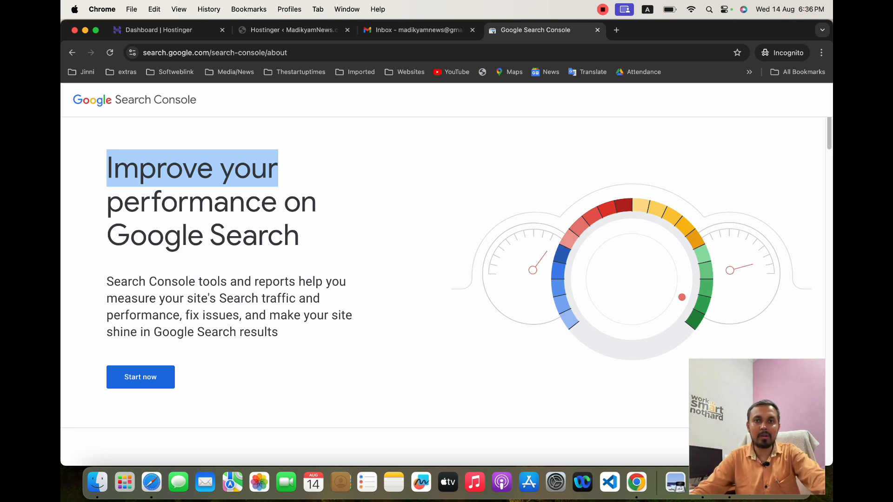
{"action": "scroll", "coordinate": [446, 288], "scroll_direction": "down", "scroll_amount": 5}
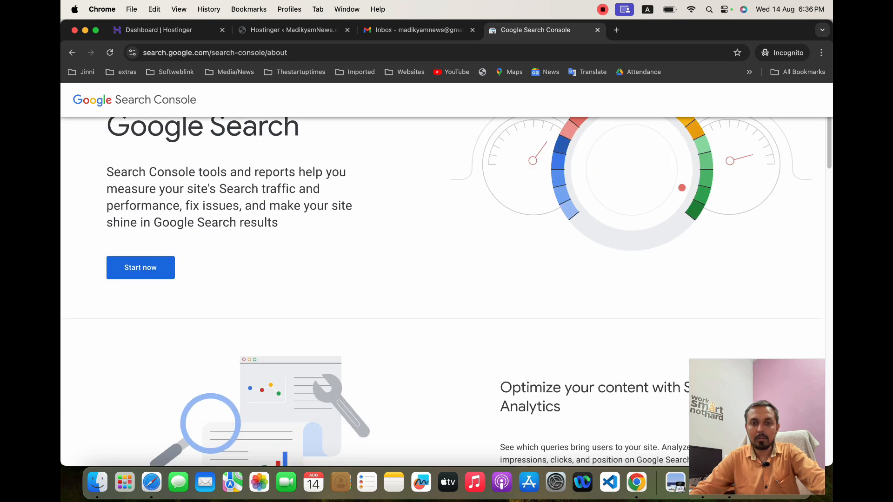
{"action": "left_click", "coordinate": [141, 267]}
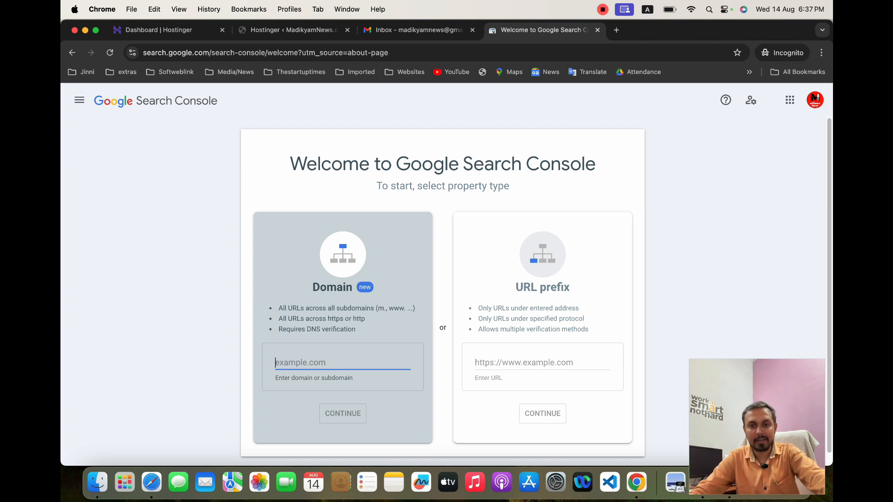
Add madikyamnews.com as a Domain property and continue to verification
{"action": "left_click", "coordinate": [542, 318]}
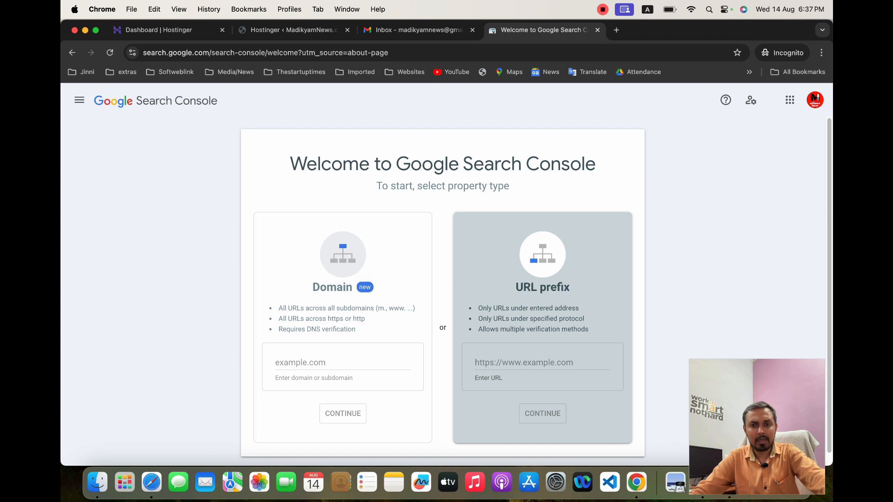
{"action": "left_click", "coordinate": [343, 318]}
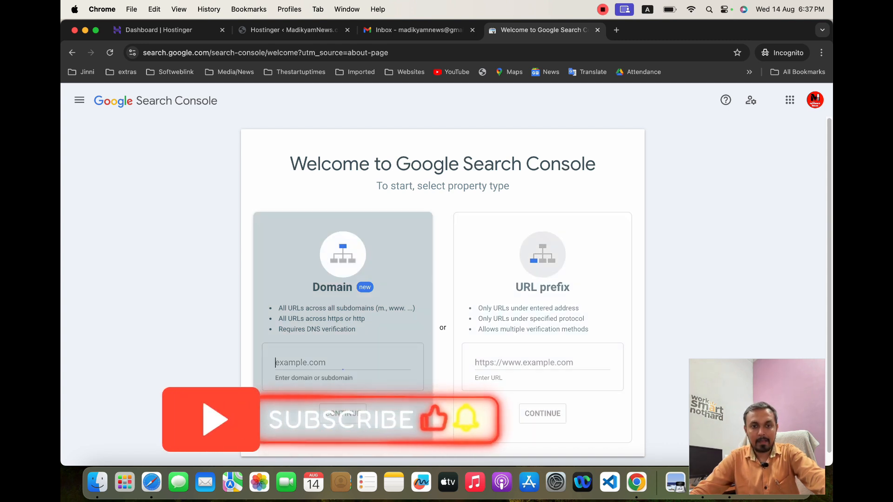
{"action": "type", "text": "ma"}
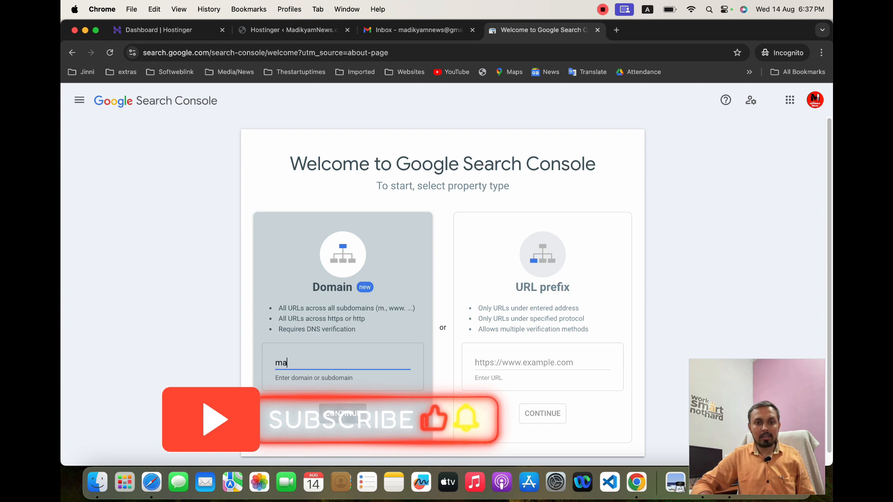
{"action": "type", "text": "dikyam"}
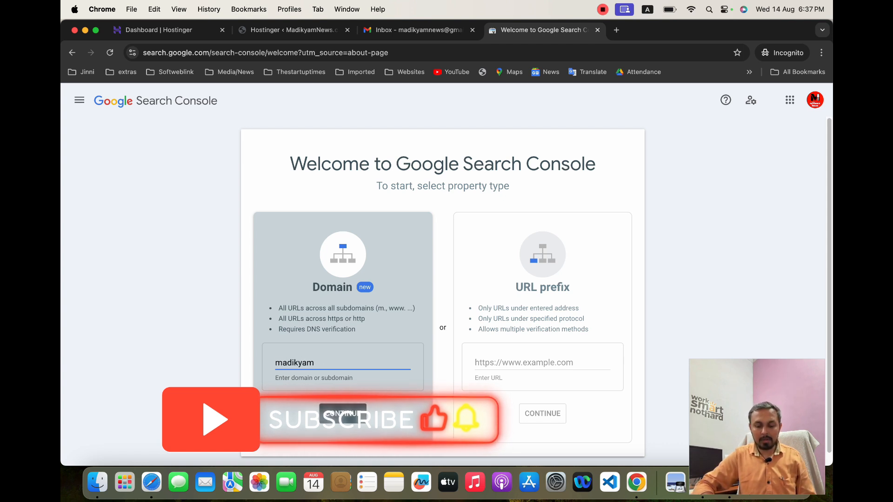
{"action": "type", "text": "news.com"}
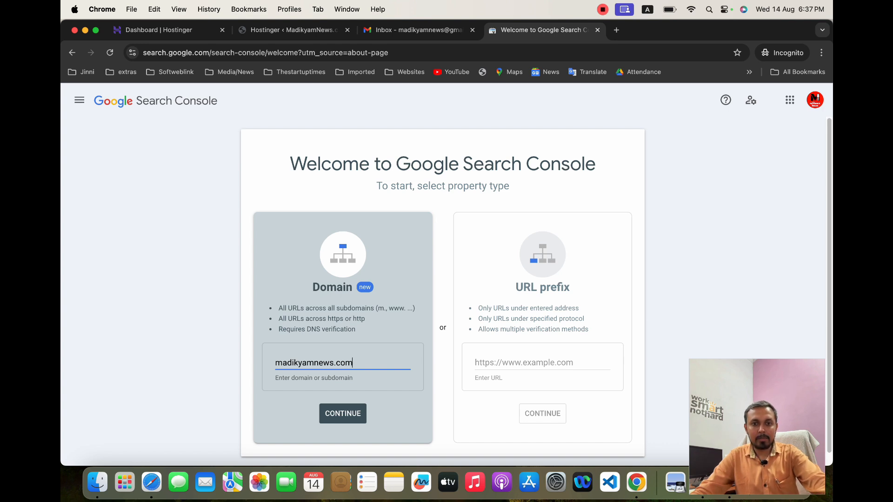
{"action": "left_click", "coordinate": [350, 416]}
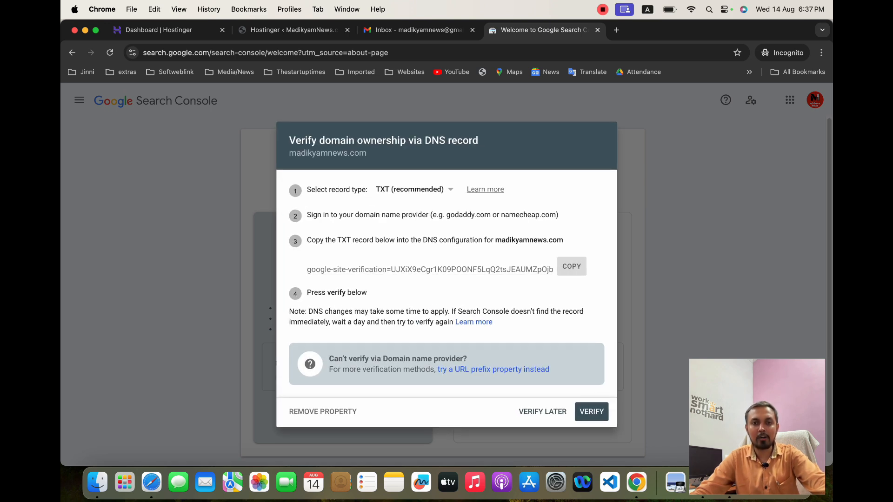
Switch the verification record type to CNAME and back to TXT (recommended)
{"action": "left_click", "coordinate": [414, 190]}
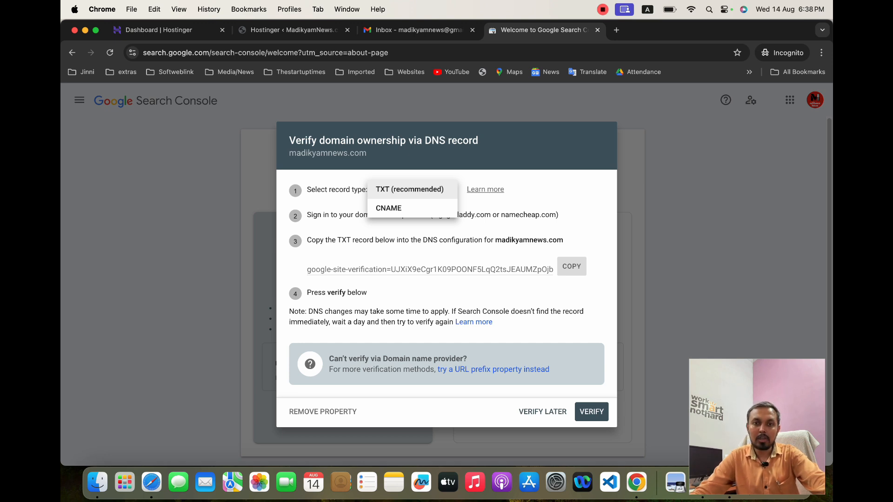
{"action": "left_click", "coordinate": [412, 189]}
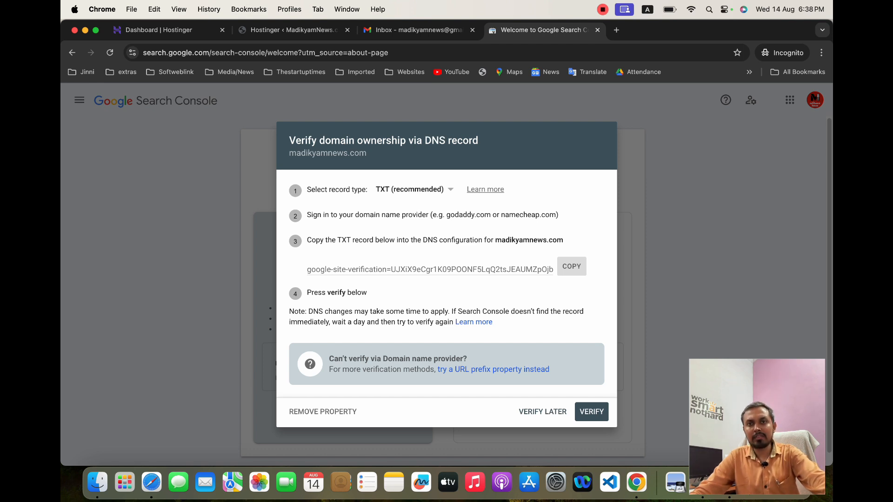
{"action": "left_click", "coordinate": [414, 190]}
{"action": "left_click", "coordinate": [413, 208]}
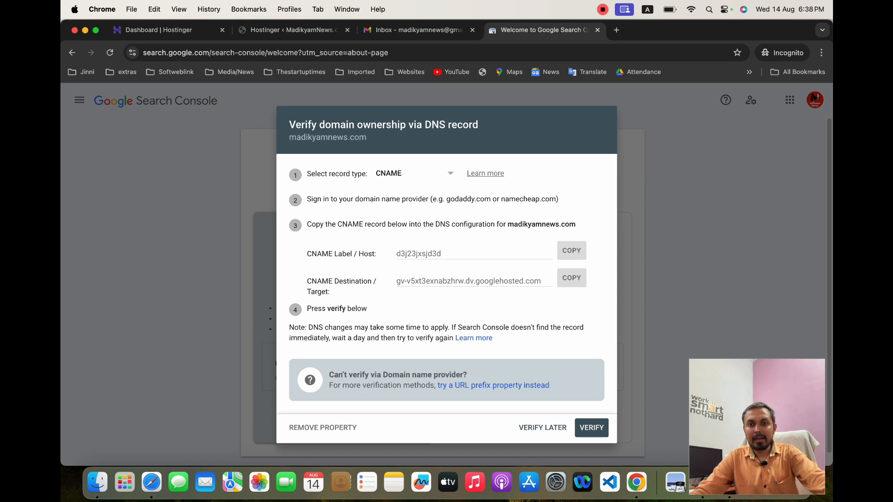
{"action": "left_click_drag", "start_coordinate": [435, 224], "coordinate": [495, 224]}
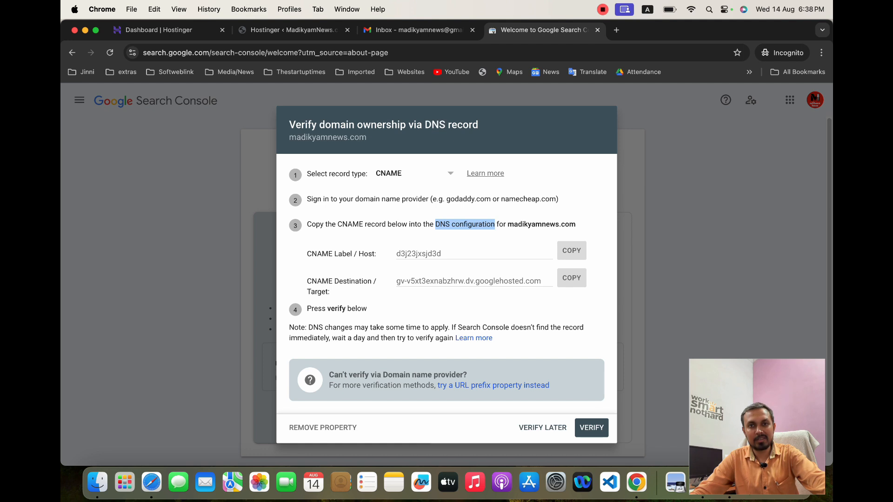
{"action": "left_click", "coordinate": [421, 173]}
{"action": "left_click", "coordinate": [422, 174]}
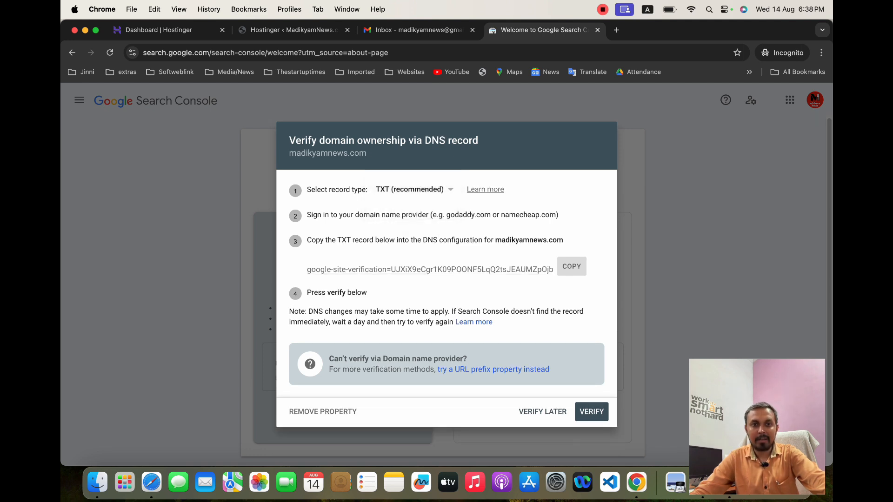
{"action": "left_click_drag", "start_coordinate": [307, 215], "coordinate": [559, 214]}
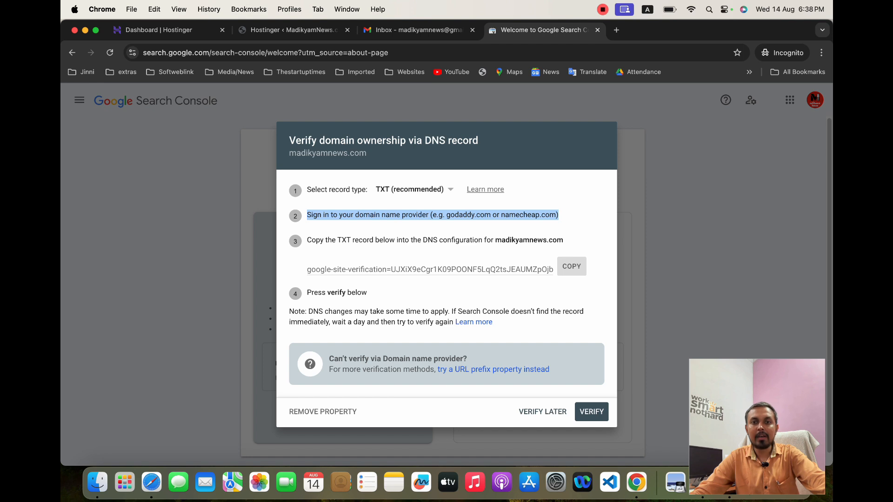
{"action": "left_click", "coordinate": [559, 216]}
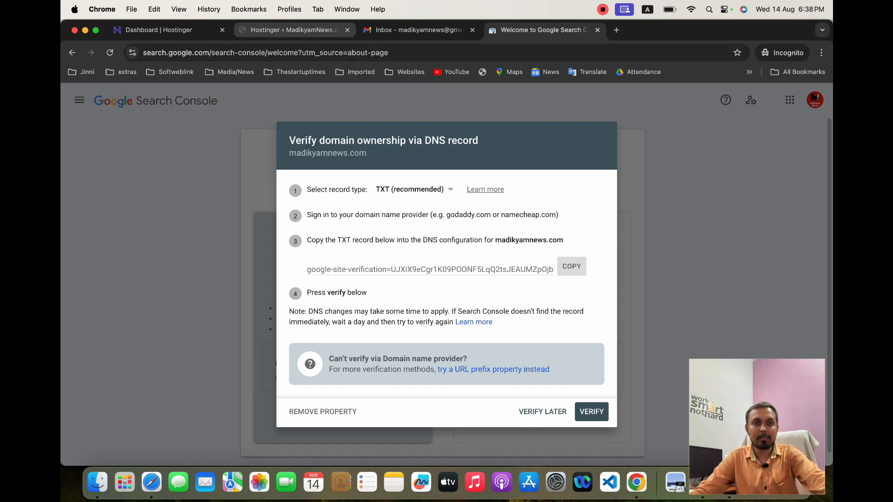
{"action": "left_click", "coordinate": [158, 30]}
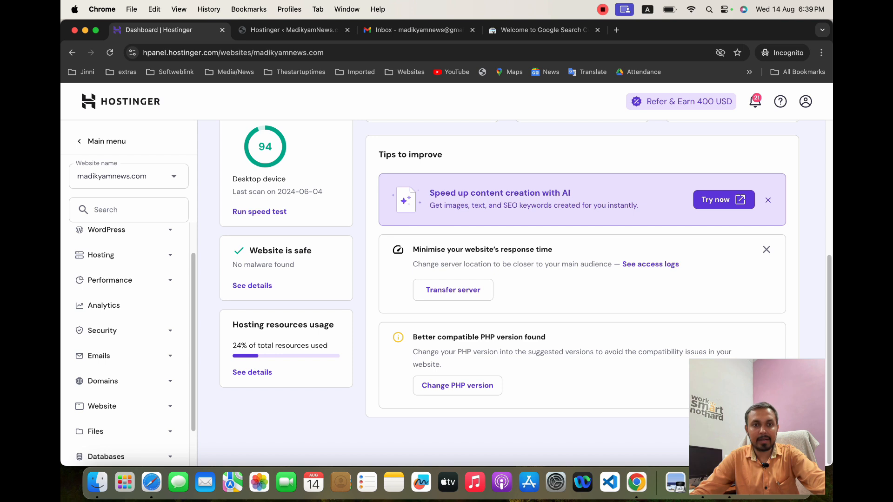
{"action": "scroll", "coordinate": [125, 280], "scroll_direction": "down", "scroll_amount": 2}
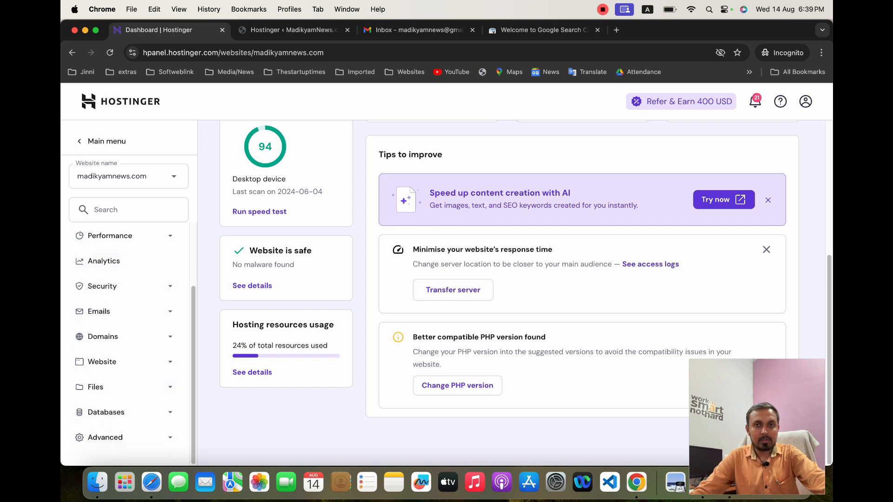
{"action": "left_click", "coordinate": [540, 30]}
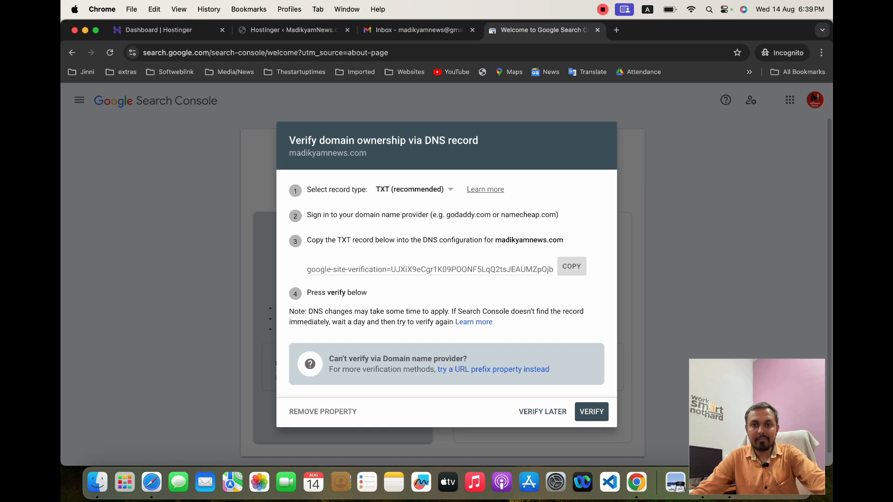
{"action": "left_click_drag", "start_coordinate": [312, 240], "coordinate": [563, 240]}
{"action": "left_click", "coordinate": [564, 240]}
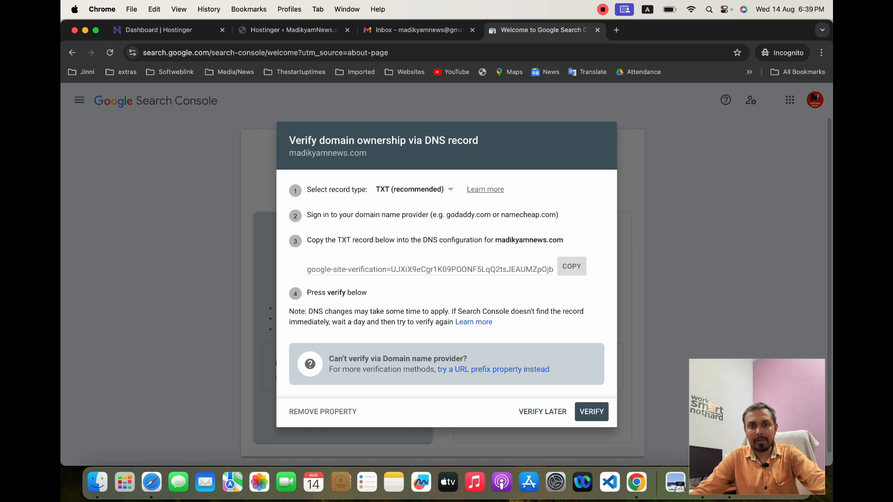
{"action": "left_click_drag", "start_coordinate": [423, 240], "coordinate": [482, 240]}
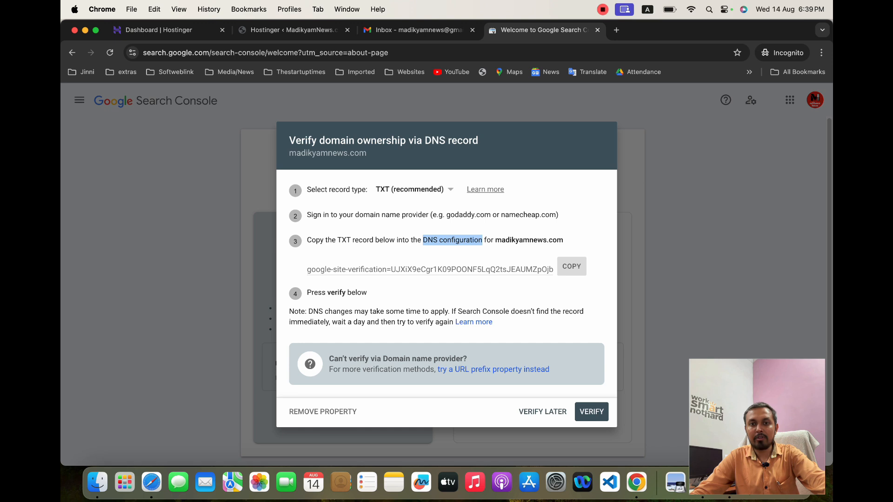
{"action": "left_click", "coordinate": [482, 241]}
Switch the verification record type to CNAME and back to TXT (recommended)
{"action": "left_click", "coordinate": [409, 189]}
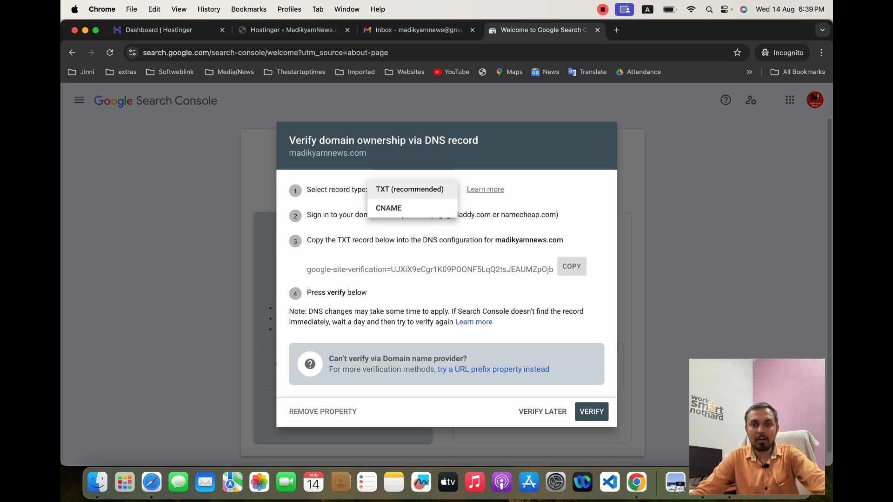
{"action": "left_click", "coordinate": [388, 207]}
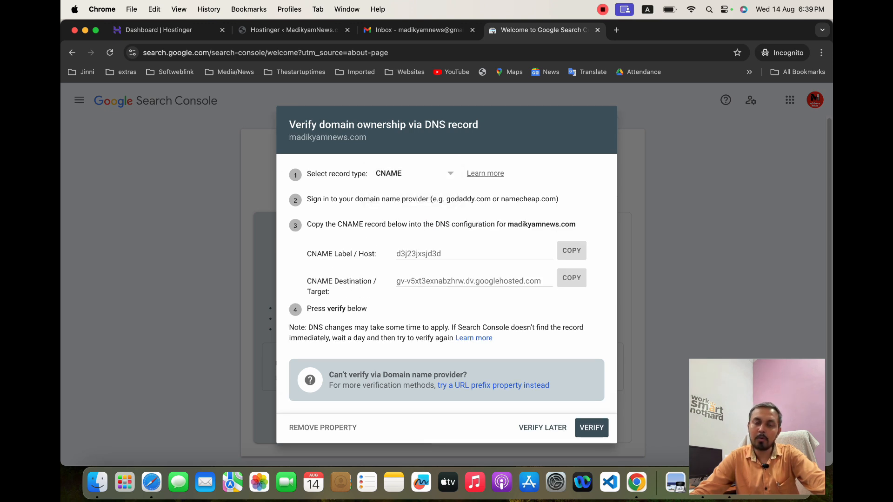
{"action": "left_click", "coordinate": [412, 173]}
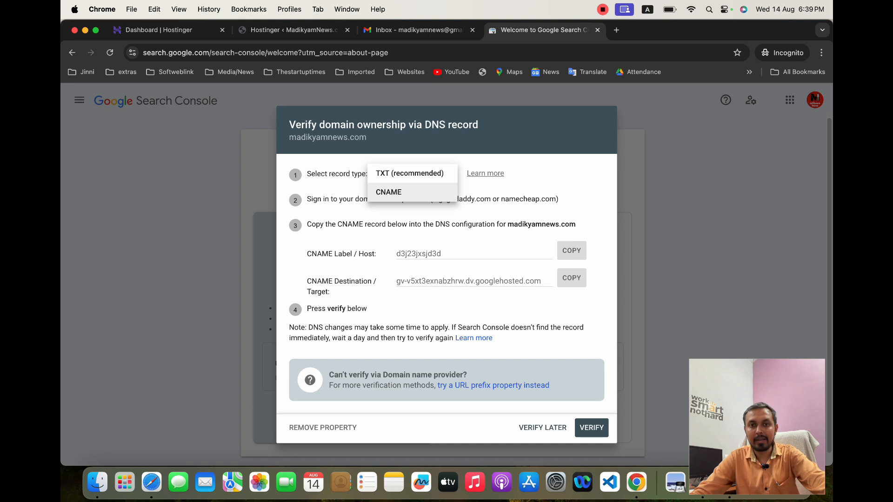
{"action": "left_click", "coordinate": [409, 174]}
Open the DNS Zone Editor for madikyamnews.com from the Advanced section of the Hostinger panel
{"action": "left_click", "coordinate": [158, 30]}
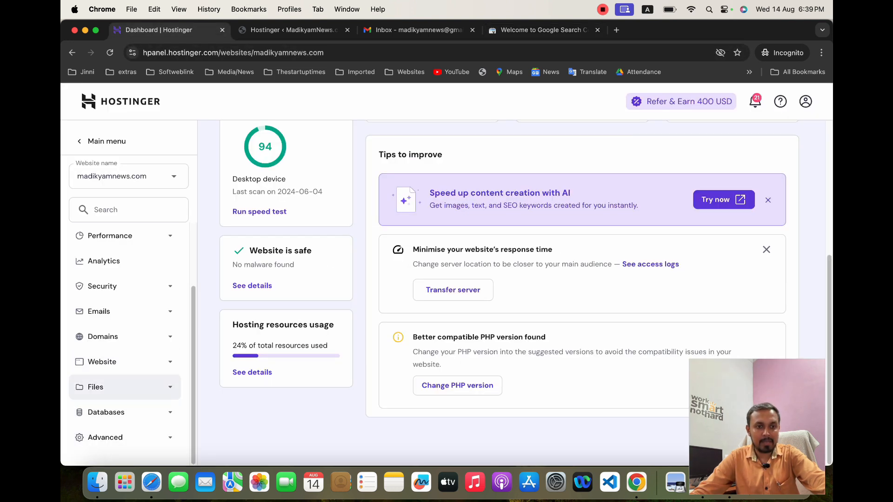
{"action": "left_click", "coordinate": [125, 361]}
{"action": "scroll", "coordinate": [124, 362], "scroll_direction": "down", "scroll_amount": 4}
{"action": "left_click", "coordinate": [125, 437]}
{"action": "scroll", "coordinate": [124, 434], "scroll_direction": "down", "scroll_amount": 6}
{"action": "scroll", "coordinate": [125, 318], "scroll_direction": "up", "scroll_amount": 3}
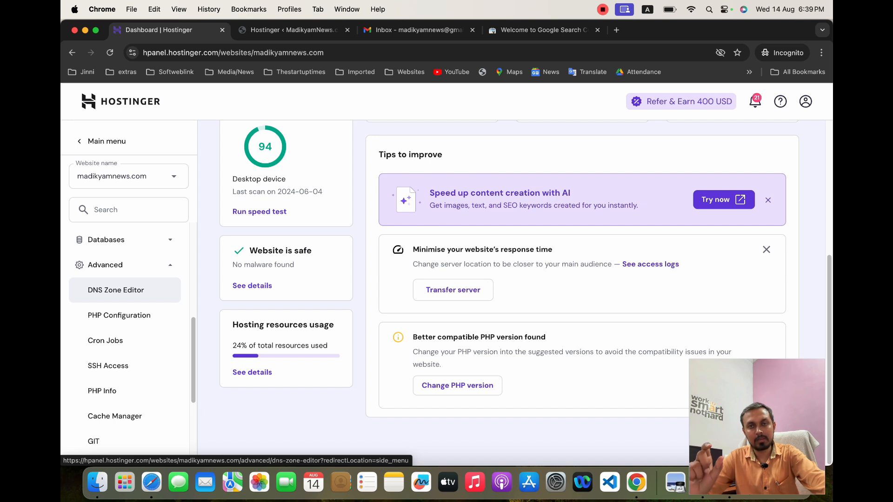
{"action": "left_click", "coordinate": [116, 290]}
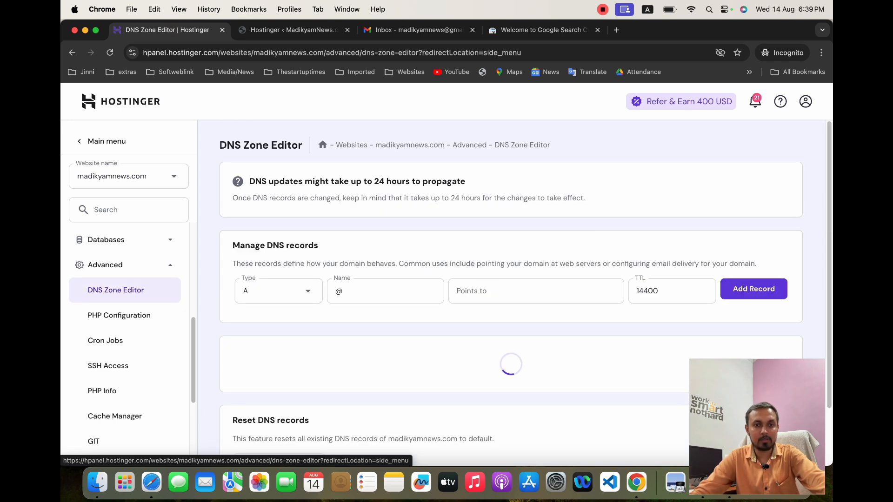
Set the new DNS record's type to CNAME in the DNS Zone Editor
{"action": "scroll", "coordinate": [512, 279], "scroll_direction": "down", "scroll_amount": 5}
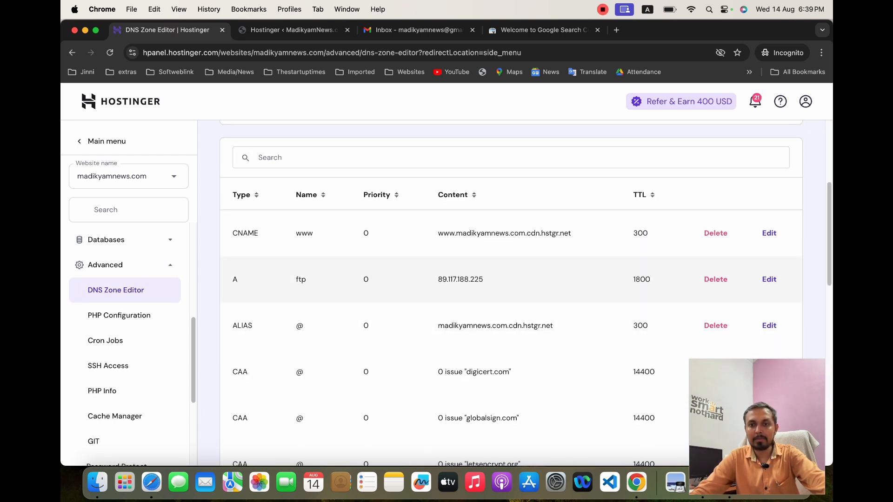
{"action": "scroll", "coordinate": [511, 279], "scroll_direction": "down", "scroll_amount": 6}
{"action": "scroll", "coordinate": [512, 293], "scroll_direction": "down", "scroll_amount": 5}
{"action": "scroll", "coordinate": [512, 293], "scroll_direction": "up", "scroll_amount": 4}
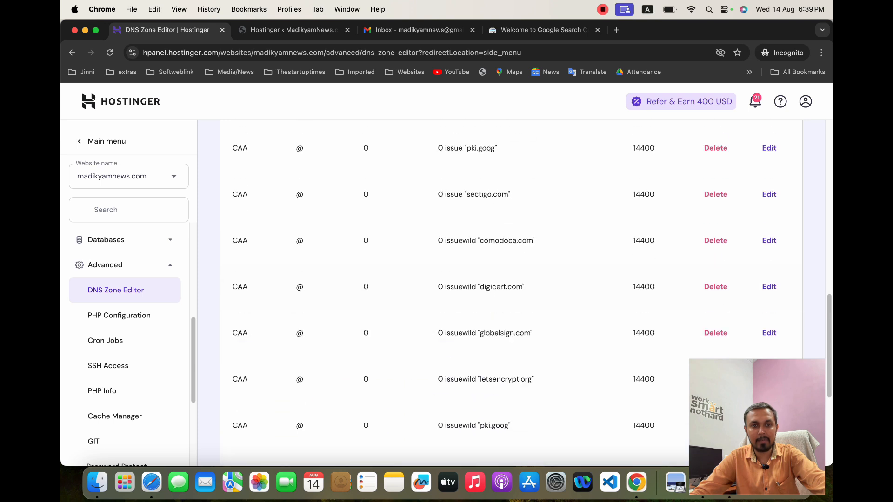
{"action": "scroll", "coordinate": [511, 293], "scroll_direction": "up", "scroll_amount": 10}
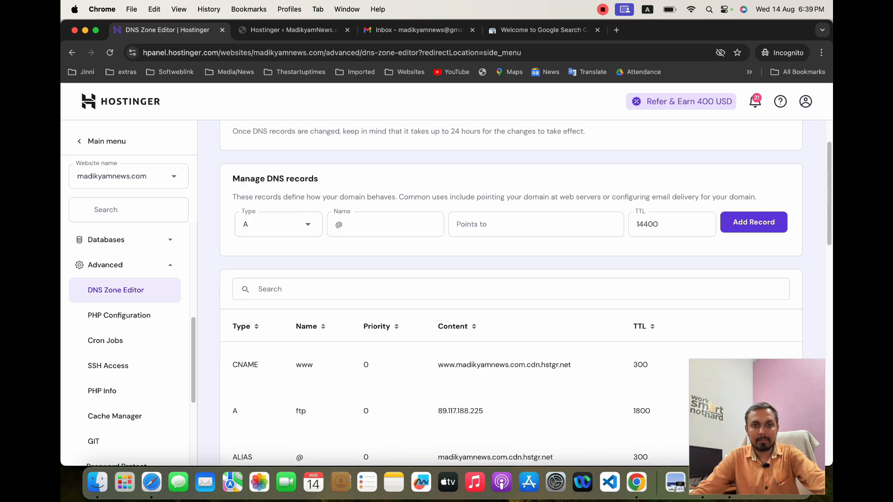
{"action": "left_click", "coordinate": [279, 291]}
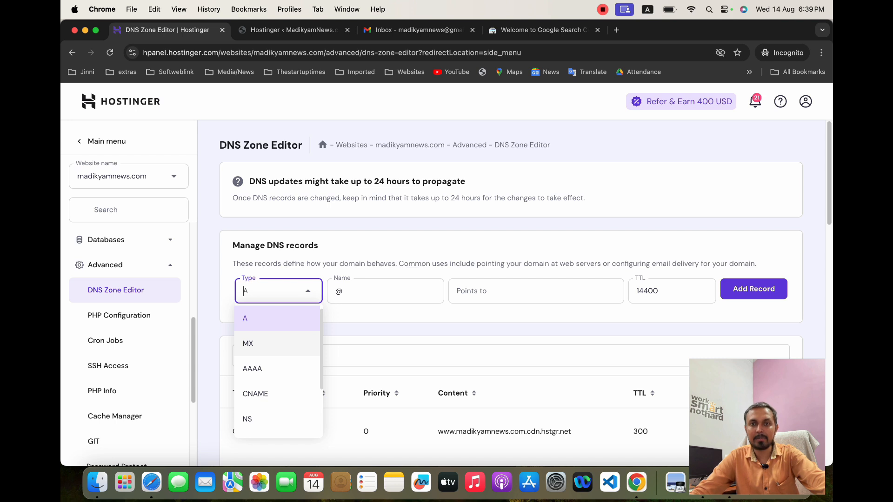
{"action": "scroll", "coordinate": [279, 358], "scroll_direction": "down", "scroll_amount": 1}
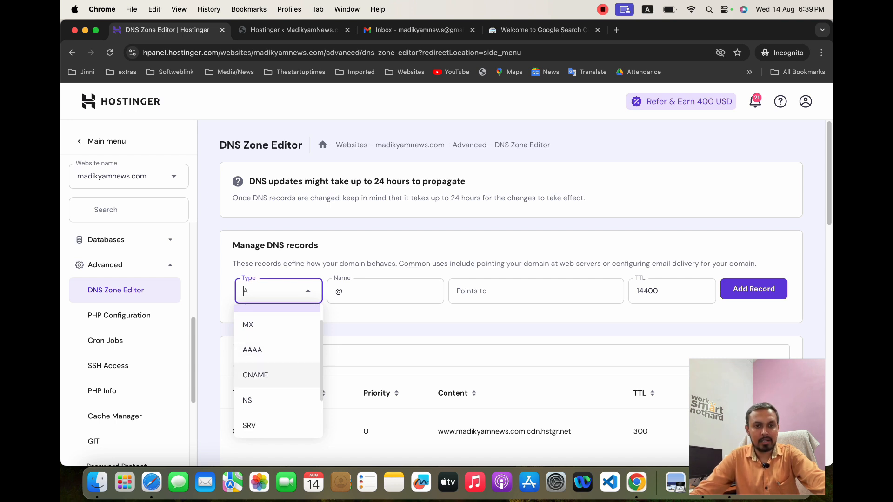
{"action": "left_click", "coordinate": [255, 375]}
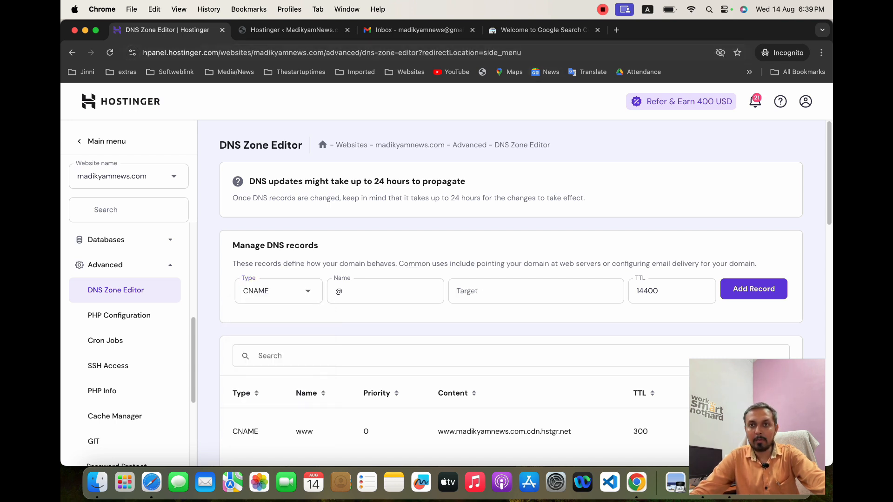
Switch the Search Console verification record type to CNAME and select the CNAME label value
{"action": "left_click", "coordinate": [540, 30]}
{"action": "left_click", "coordinate": [409, 190]}
{"action": "left_click", "coordinate": [415, 208]}
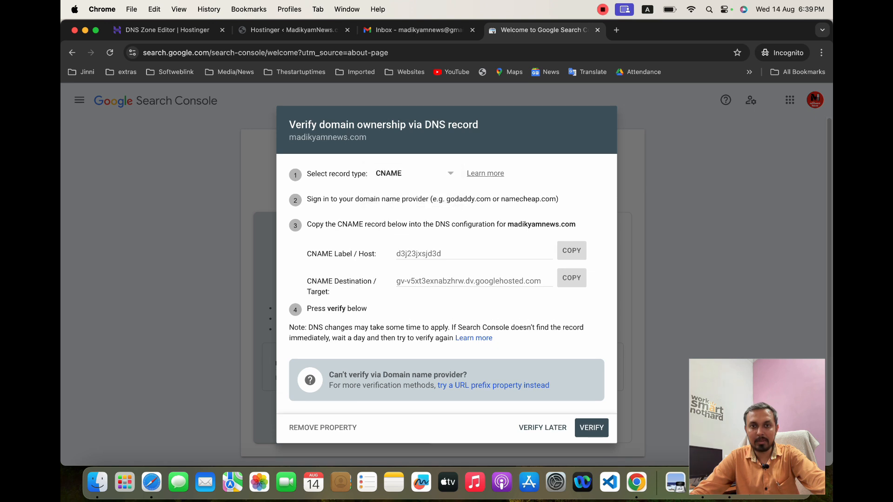
{"action": "left_click", "coordinate": [419, 254]}
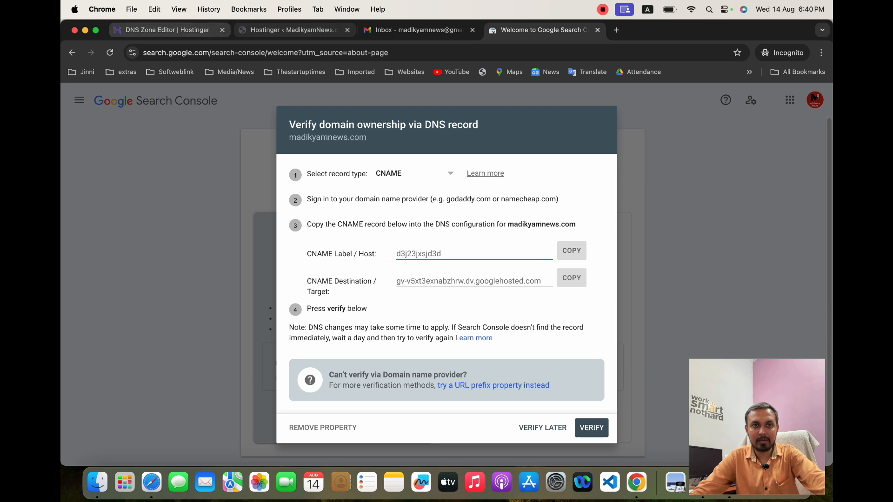
Compare the DNS record form's Name, Target and TTL fields with the CNAME values in Search Console
{"action": "left_click", "coordinate": [167, 30]}
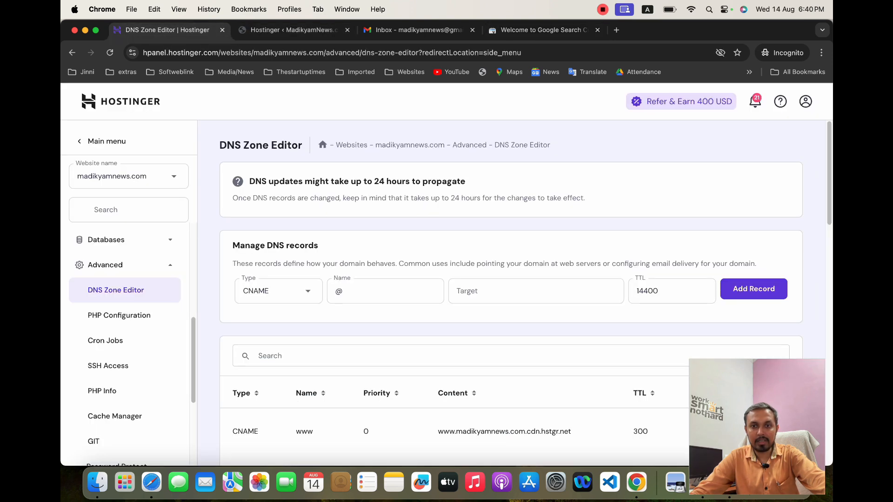
{"action": "left_click", "coordinate": [363, 291]}
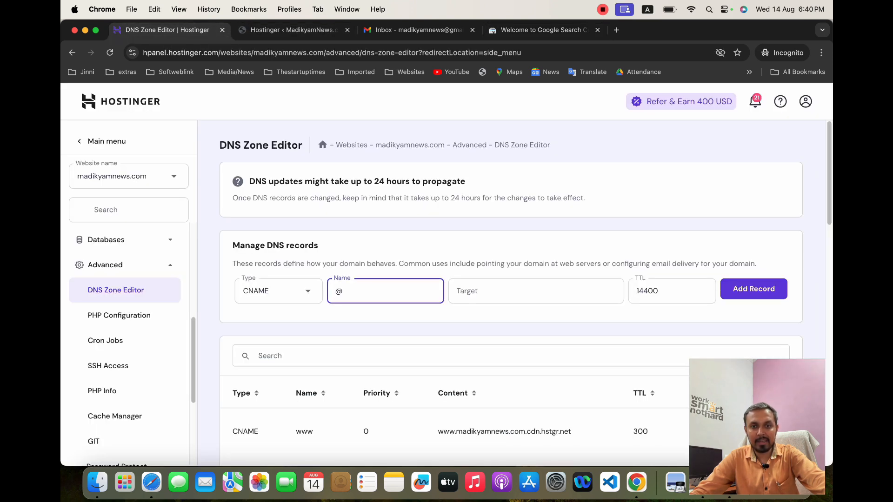
{"action": "left_click", "coordinate": [536, 291]}
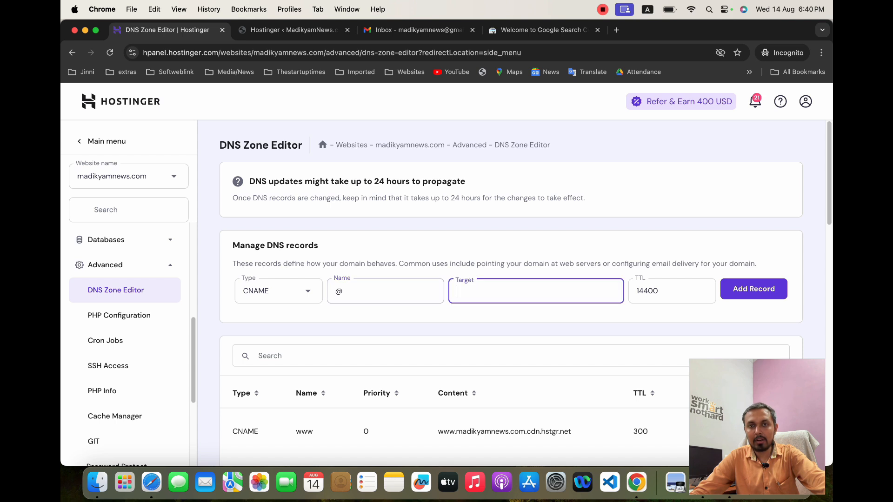
{"action": "left_click", "coordinate": [544, 29]}
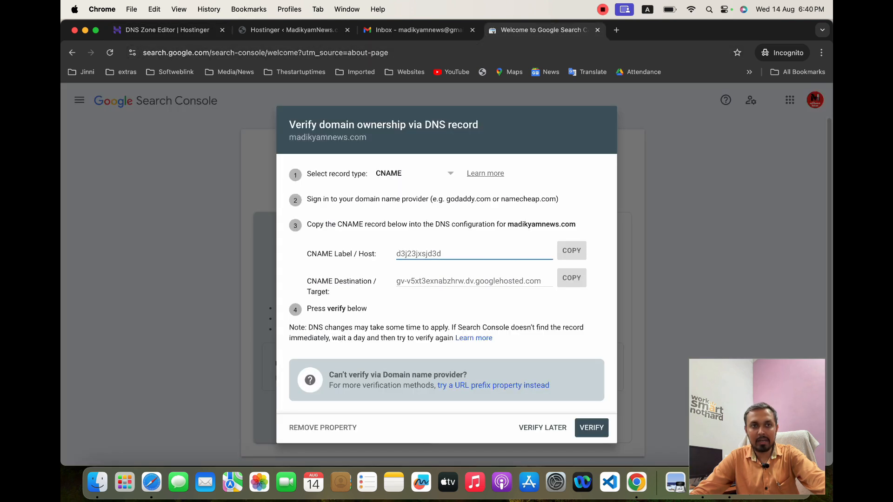
{"action": "left_click", "coordinate": [168, 30]}
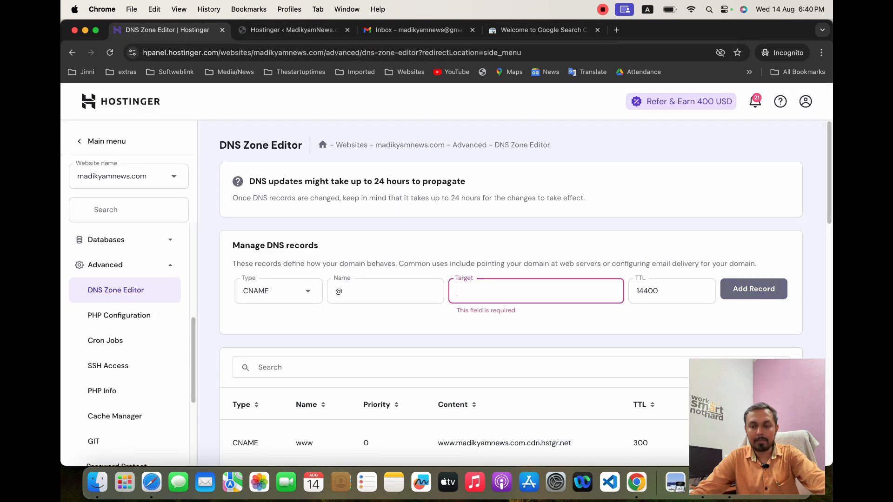
{"action": "left_click", "coordinate": [636, 291]}
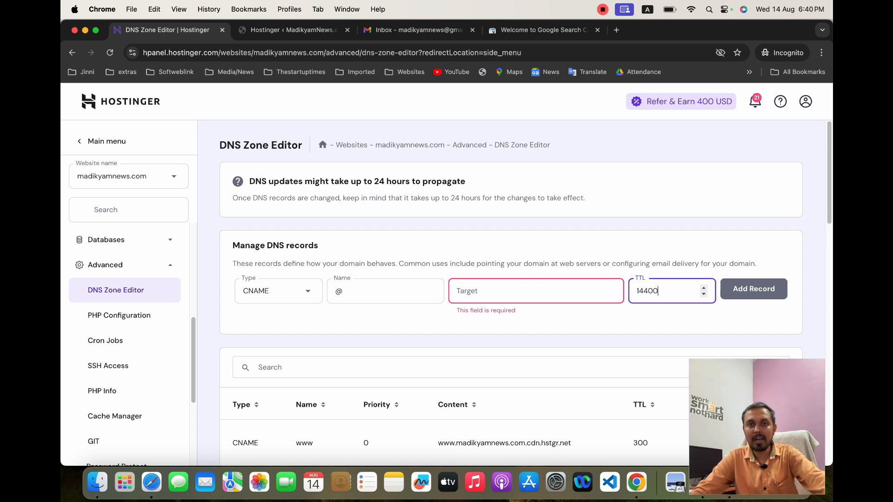
Change the new DNS record's type to TXT
{"action": "left_click", "coordinate": [278, 291]}
{"action": "scroll", "coordinate": [279, 291], "scroll_direction": "down", "scroll_amount": 4}
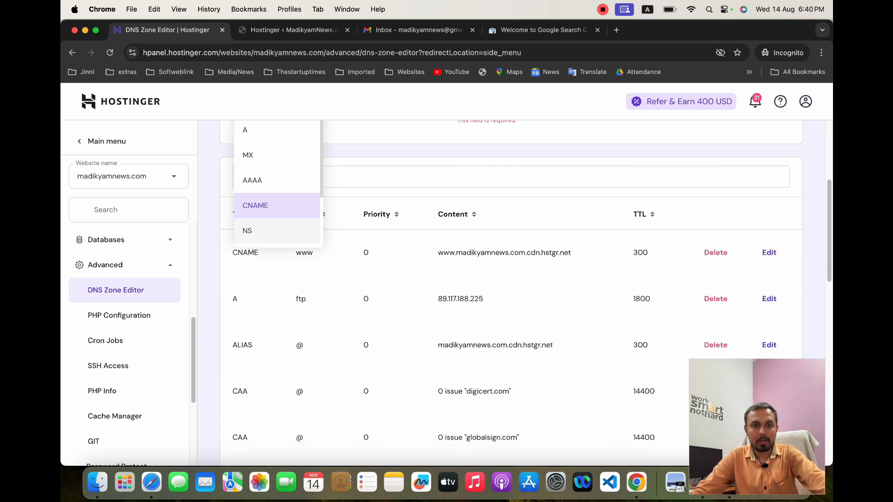
{"action": "scroll", "coordinate": [278, 226], "scroll_direction": "down", "scroll_amount": 2}
{"action": "left_click", "coordinate": [276, 209]}
{"action": "scroll", "coordinate": [276, 209], "scroll_direction": "up", "scroll_amount": 4}
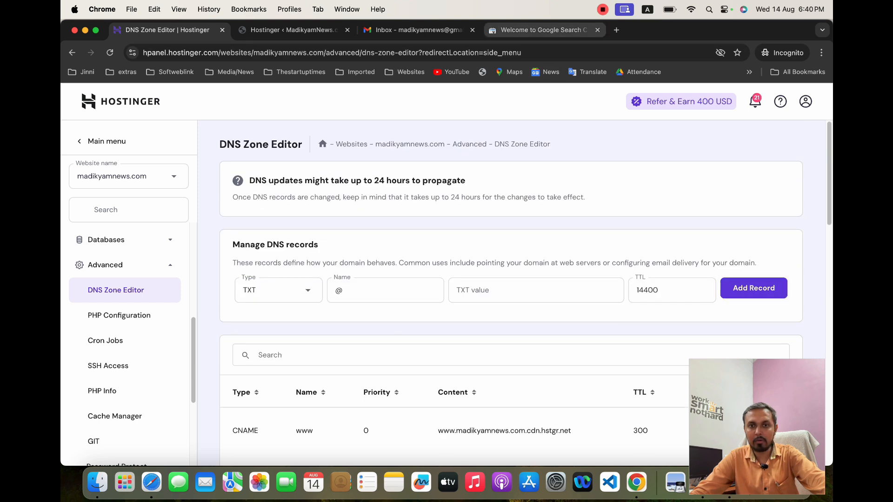
Switch the Search Console record type back to TXT (recommended) and copy the TXT verification record
{"action": "left_click", "coordinate": [539, 31]}
{"action": "left_click", "coordinate": [413, 173]}
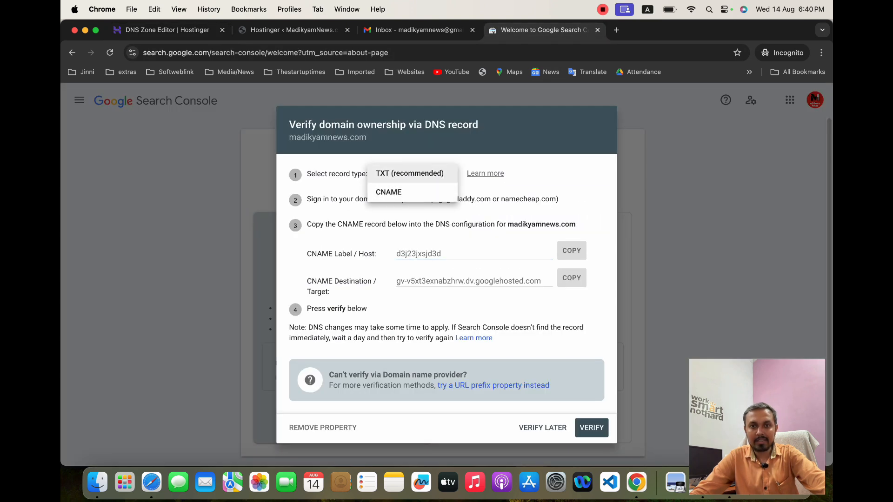
{"action": "left_click", "coordinate": [411, 173]}
{"action": "left_click", "coordinate": [571, 266]}
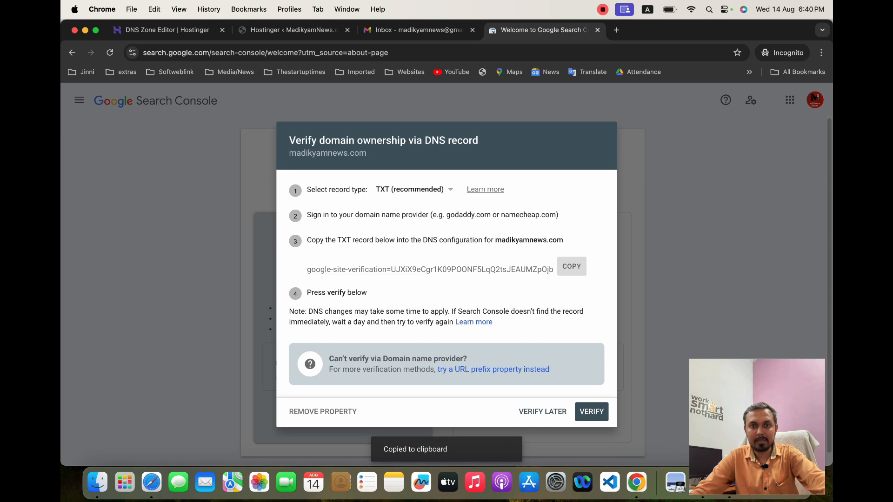
Add a TXT record named @ with the pasted site-verification token and a TTL of 300
{"action": "left_click", "coordinate": [162, 30]}
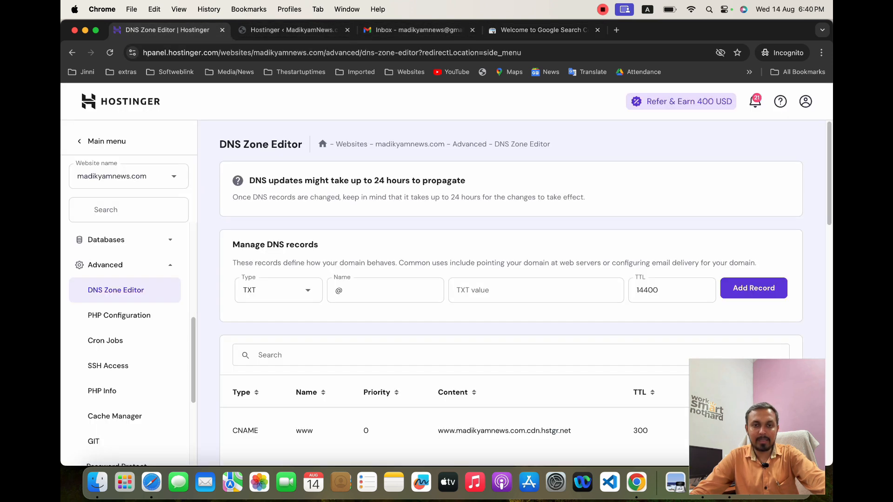
{"action": "left_click", "coordinate": [367, 290]}
{"action": "left_click", "coordinate": [500, 285]}
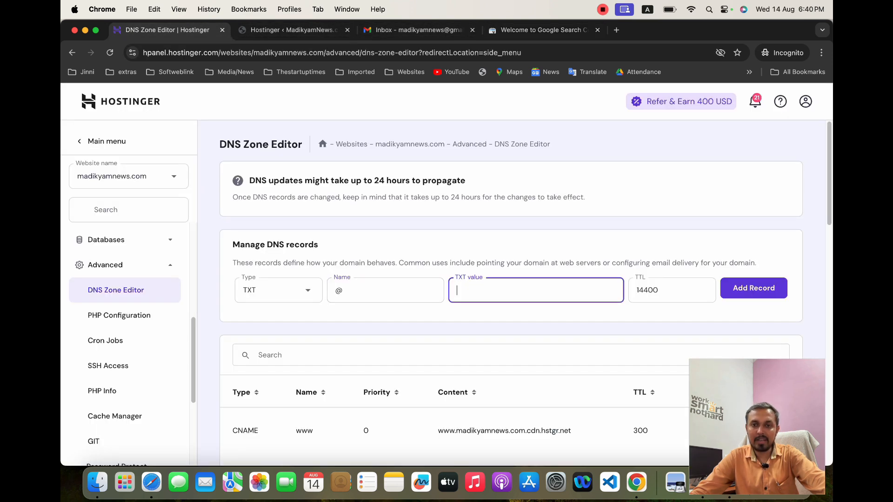
{"action": "right_click", "coordinate": [500, 279]}
{"action": "left_click", "coordinate": [534, 356]}
{"action": "left_click", "coordinate": [601, 314]}
{"action": "left_click_drag", "start_coordinate": [662, 290], "coordinate": [633, 290]}
{"action": "type", "text": "300"}
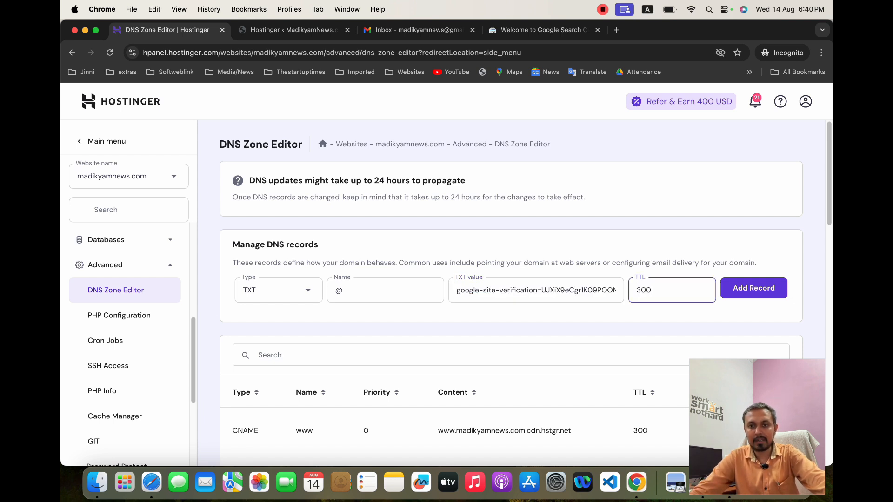
{"action": "left_click", "coordinate": [544, 313]}
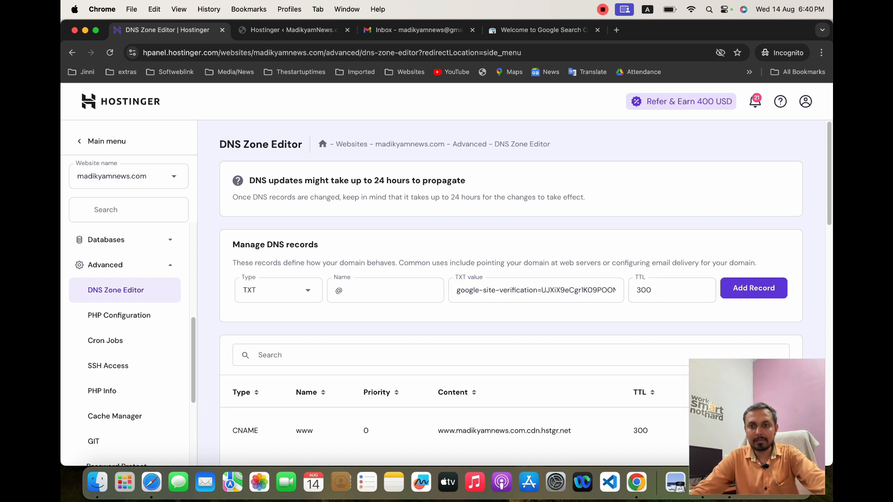
{"action": "left_click", "coordinate": [753, 288]}
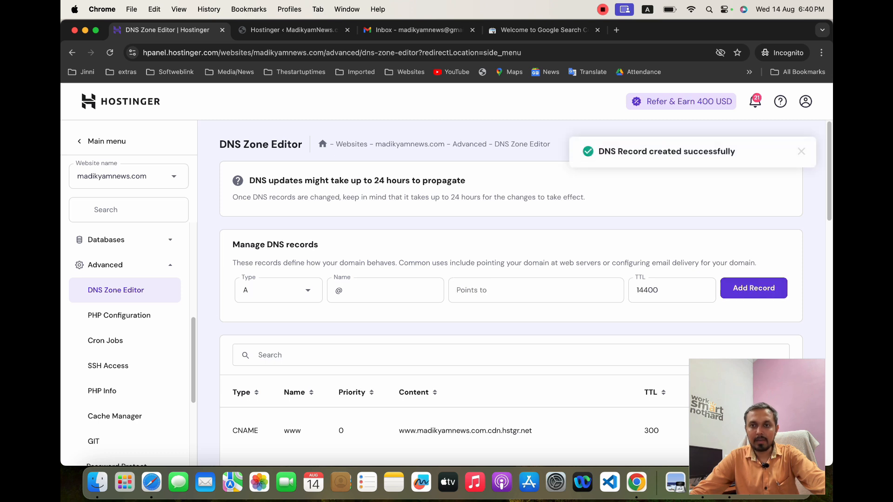
Check the new TXT record in the list, then verify domain ownership in Search Console
{"action": "scroll", "coordinate": [511, 297], "scroll_direction": "down", "scroll_amount": 15}
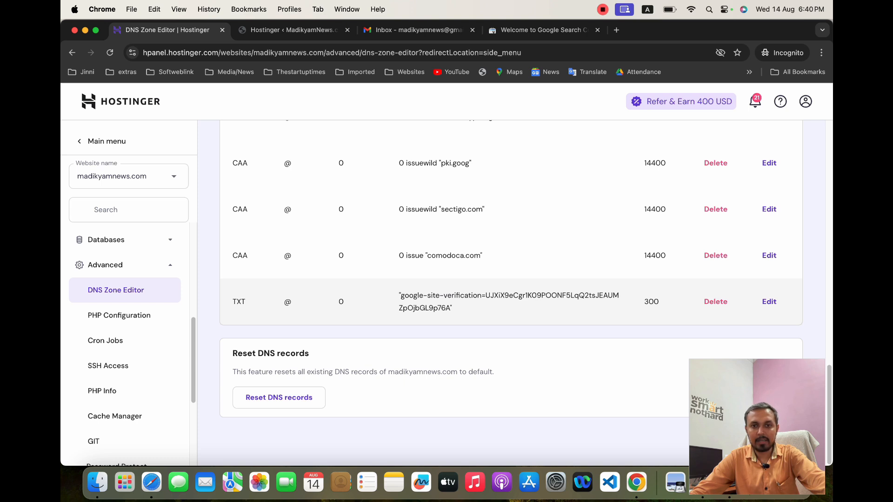
{"action": "left_click", "coordinate": [543, 30]}
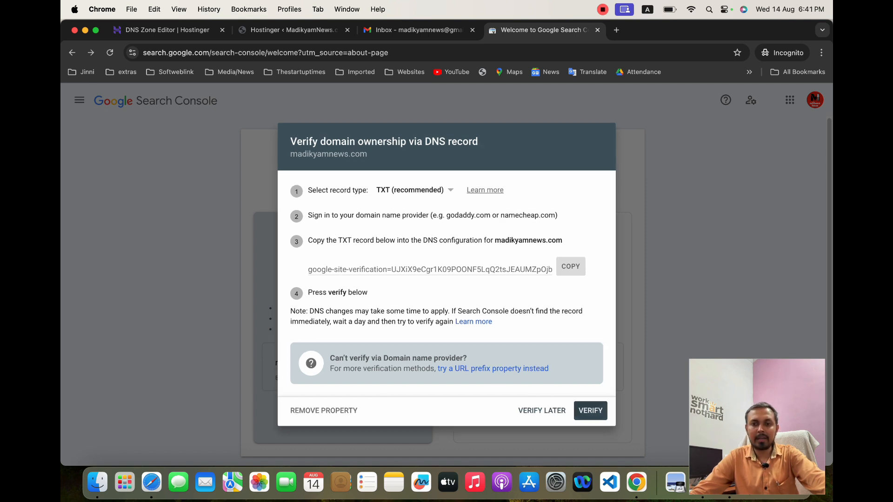
{"action": "left_click", "coordinate": [591, 412]}
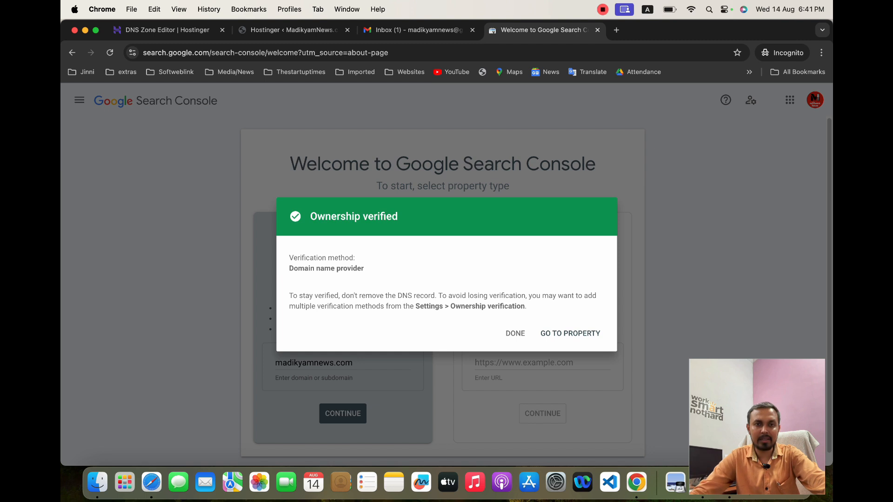
Go to the madikyamnews.com property from the verification dialog
{"action": "triple_click", "coordinate": [386, 216]}
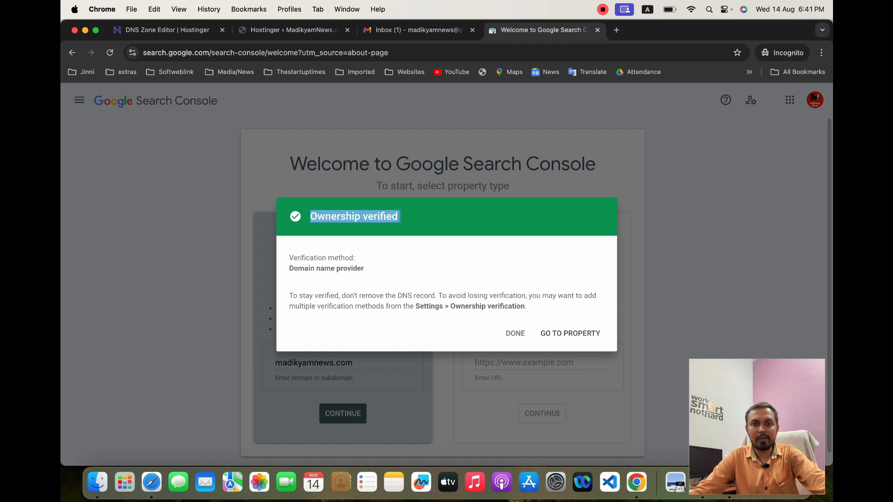
{"action": "left_click", "coordinate": [387, 216]}
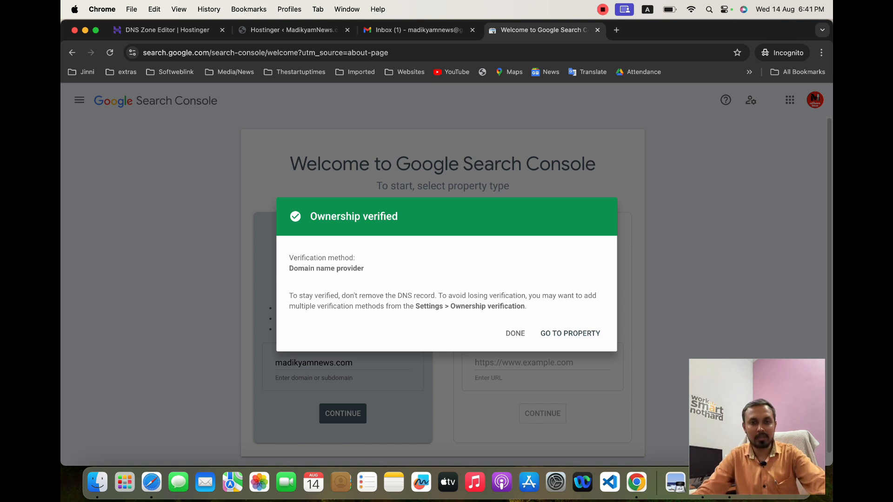
{"action": "left_click_drag", "start_coordinate": [288, 268], "coordinate": [364, 269]}
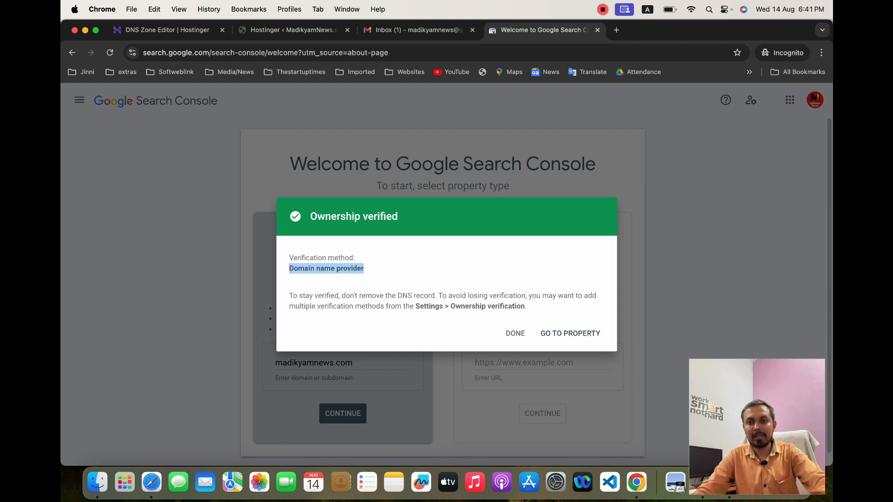
{"action": "left_click", "coordinate": [570, 334]}
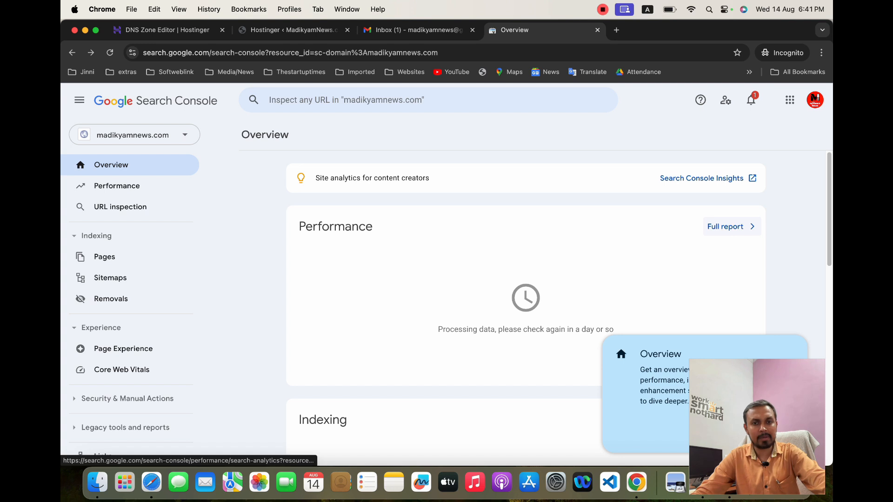
Browse the property's Overview, Performance and Pages reports
{"action": "scroll", "coordinate": [525, 297], "scroll_direction": "down", "scroll_amount": 10}
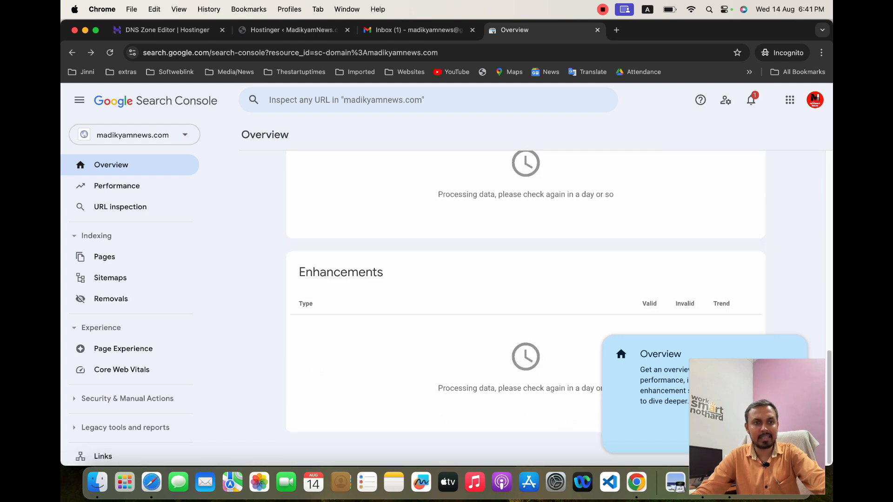
{"action": "scroll", "coordinate": [525, 298], "scroll_direction": "up", "scroll_amount": 5}
{"action": "left_click", "coordinate": [117, 186]}
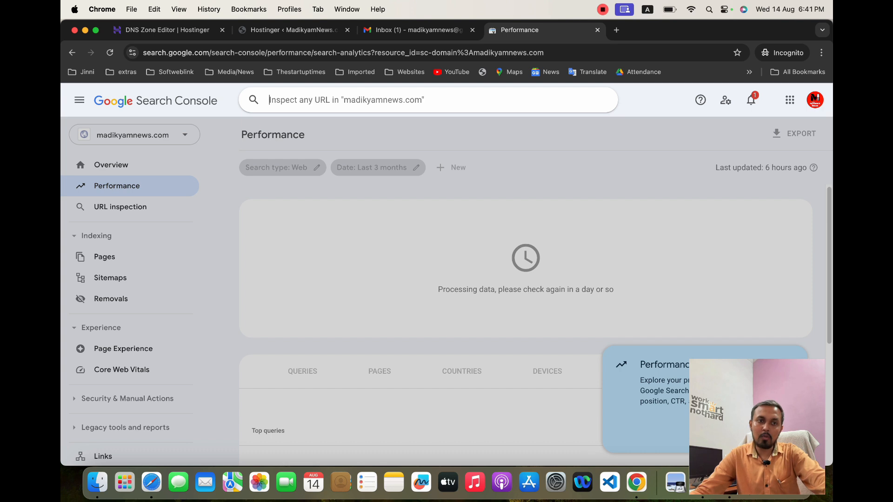
{"action": "left_click", "coordinate": [326, 288]}
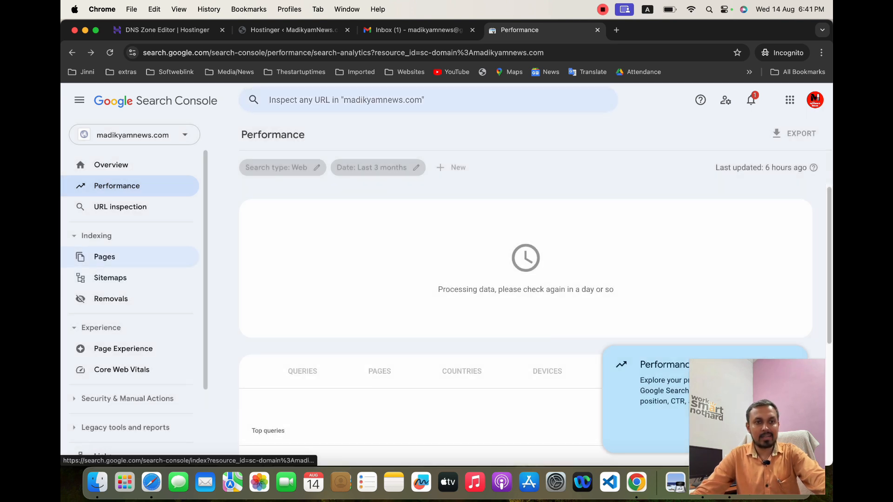
{"action": "left_click", "coordinate": [104, 256]}
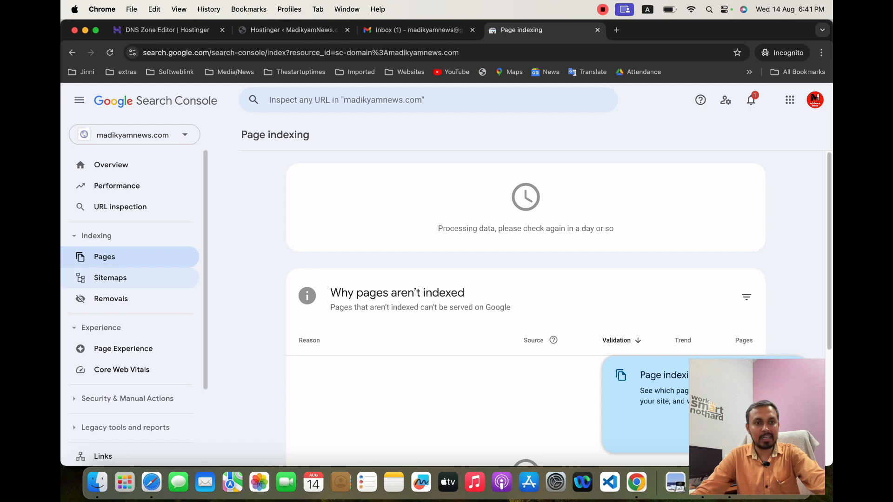
Open the Sitemaps page of the property
{"action": "left_click", "coordinate": [110, 278]}
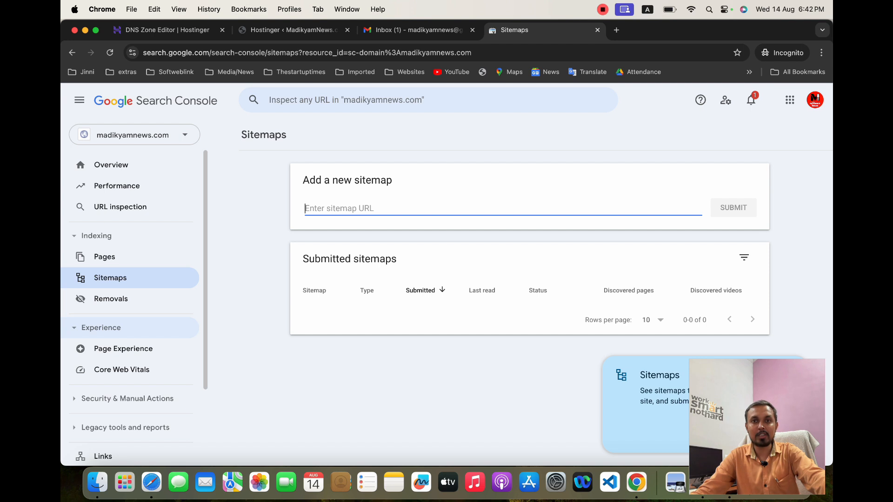
{"action": "scroll", "coordinate": [130, 279], "scroll_direction": "down", "scroll_amount": 4}
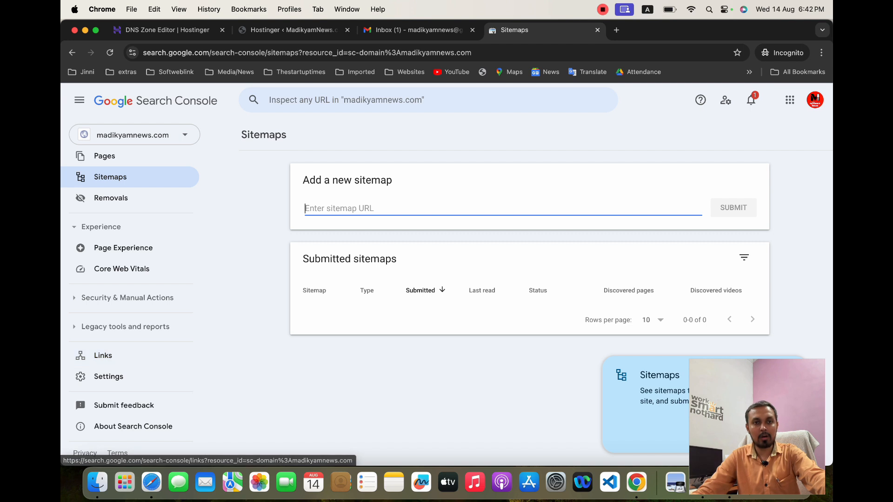
{"action": "scroll", "coordinate": [130, 279], "scroll_direction": "up", "scroll_amount": 4}
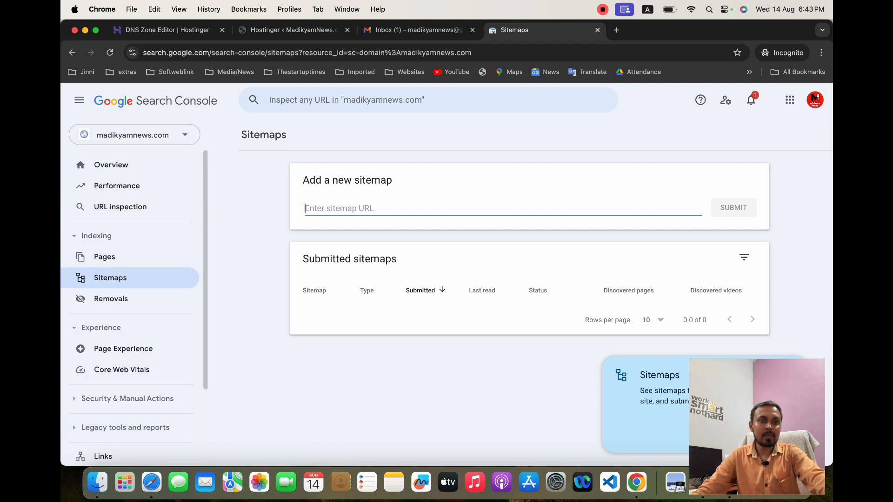